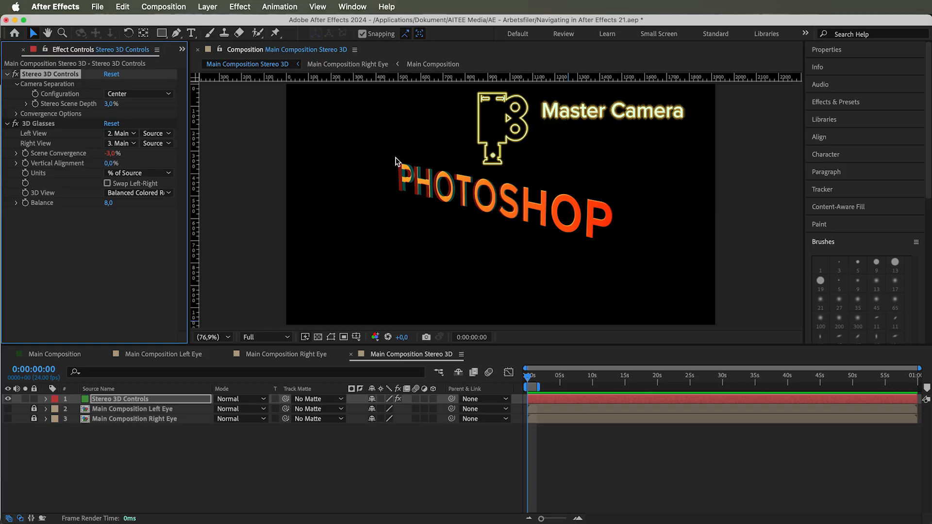
Try the Hero Left and Hero Right camera configurations, then set the configuration back to Center.
click(134, 93)
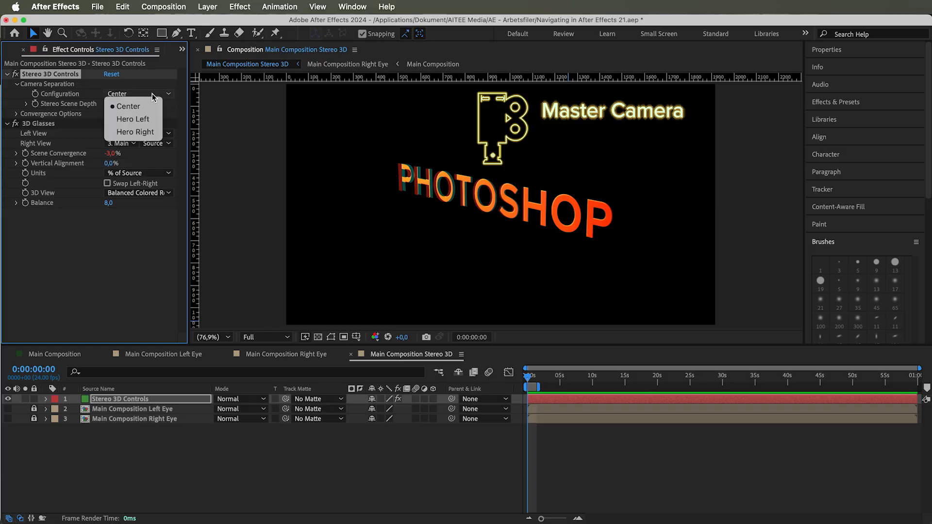
click(138, 119)
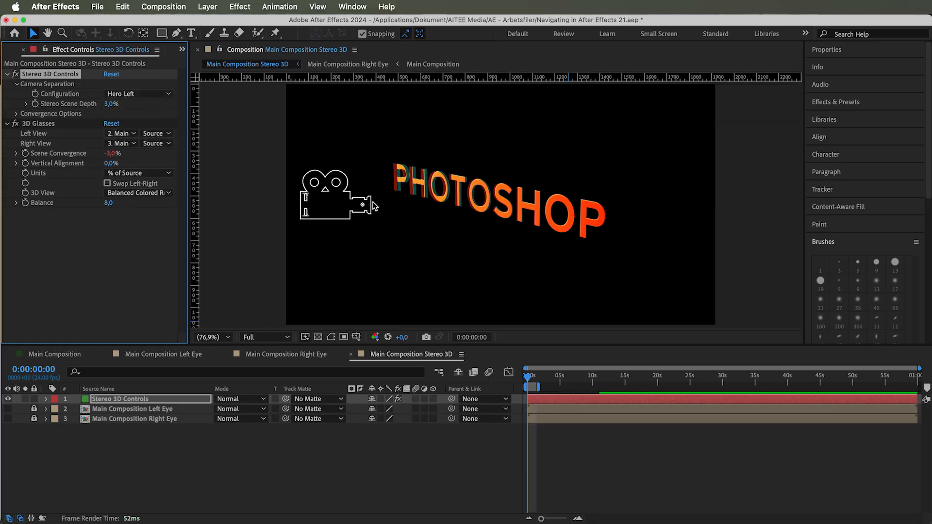
click(154, 94)
click(159, 130)
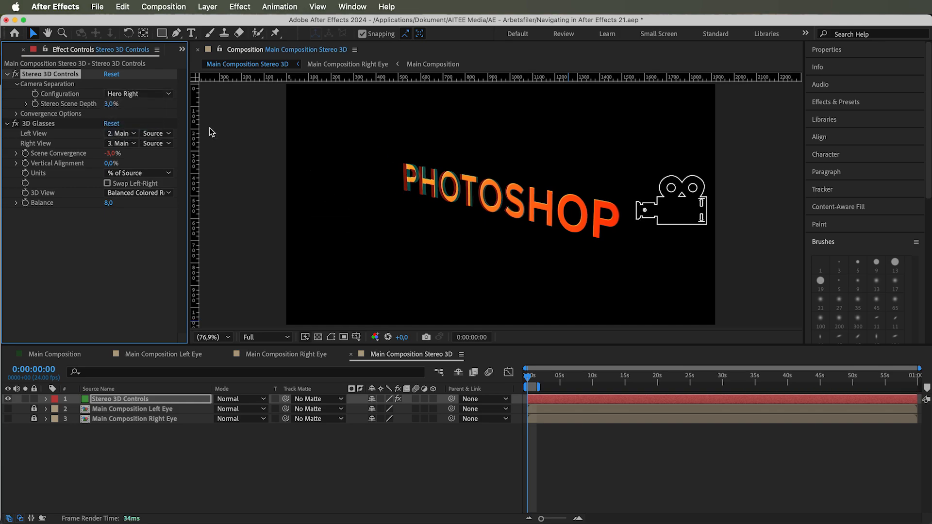
click(141, 94)
click(124, 105)
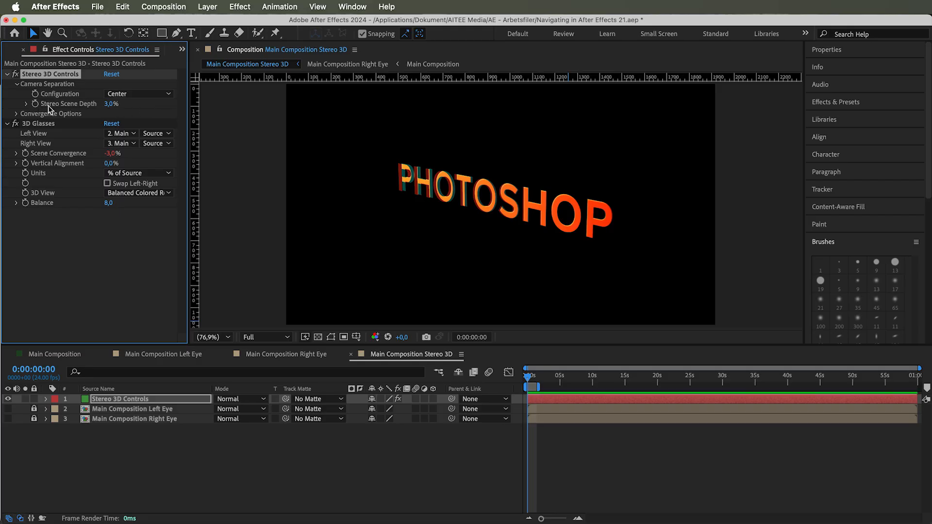
Expand Stereo Scene Depth and scrub it down to 0% and up to about 24%.
click(26, 104)
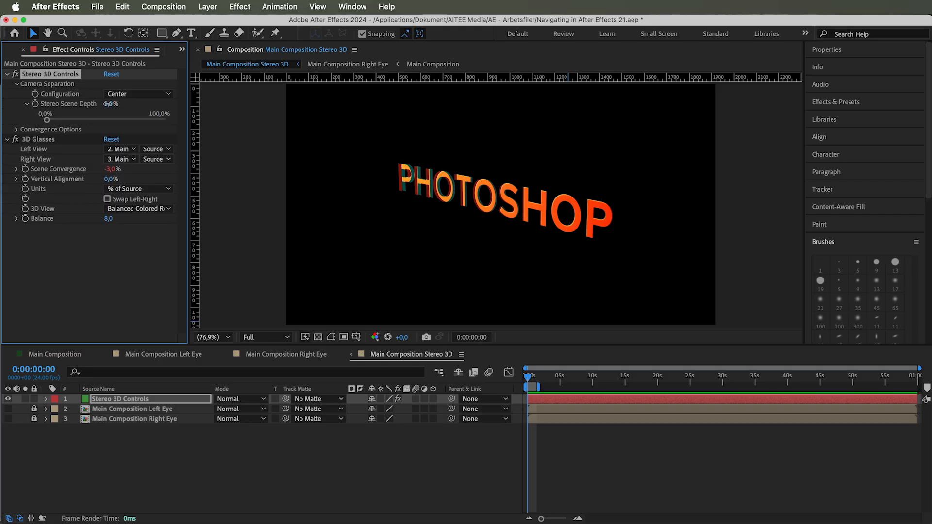
drag(103, 104, 97, 104)
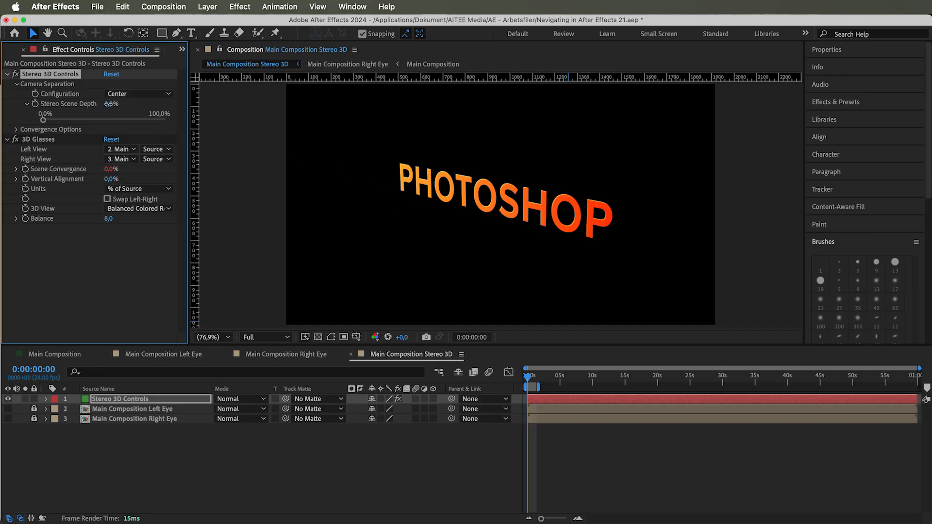
drag(110, 104, 132, 116)
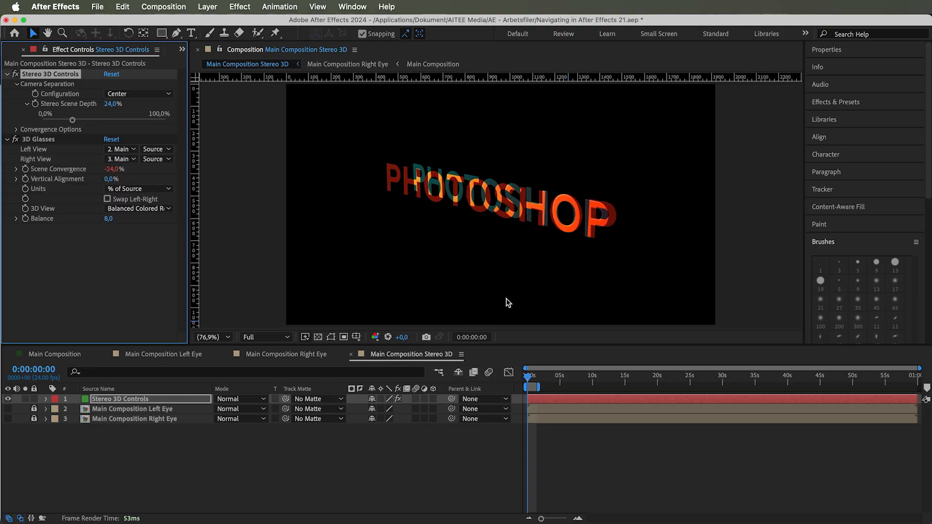
drag(528, 377, 537, 379)
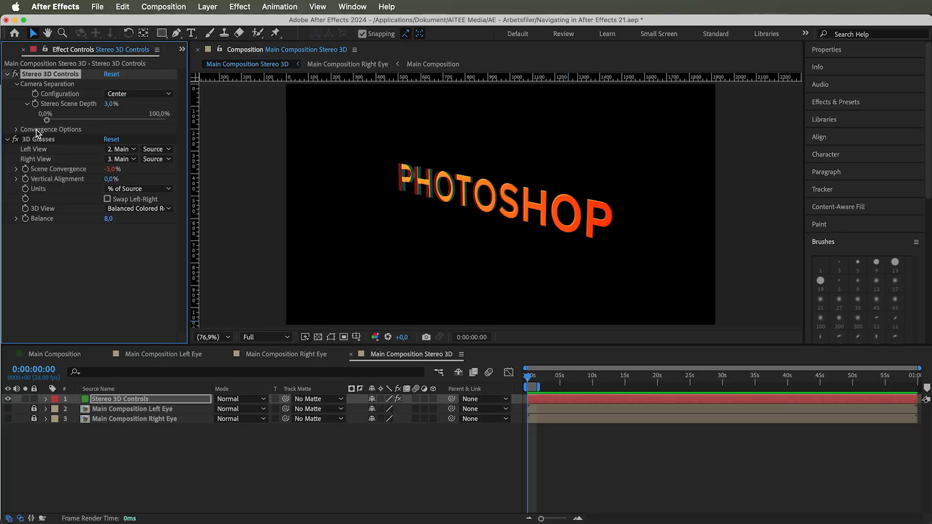
Expand Convergence Options and try Converge To as Camera Position and Zoom Distance, ending on Camera Point of Interest.
click(16, 129)
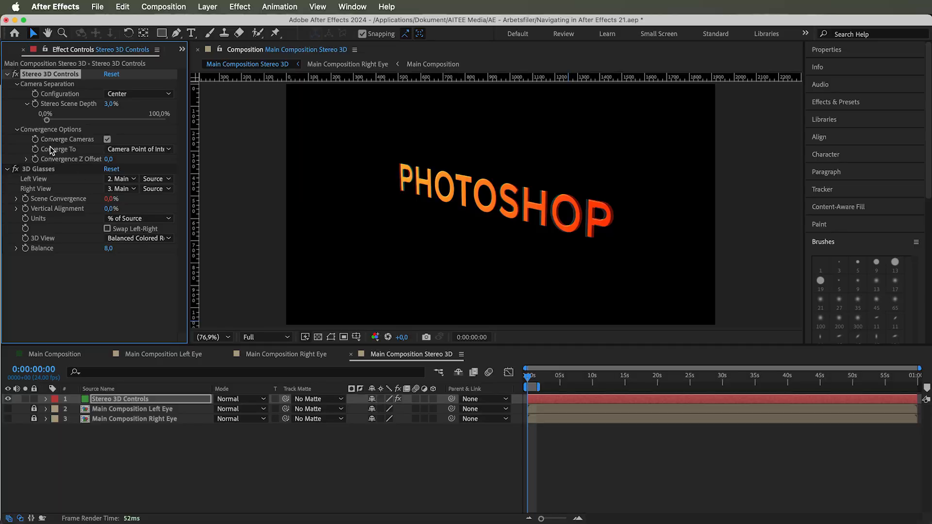
click(125, 150)
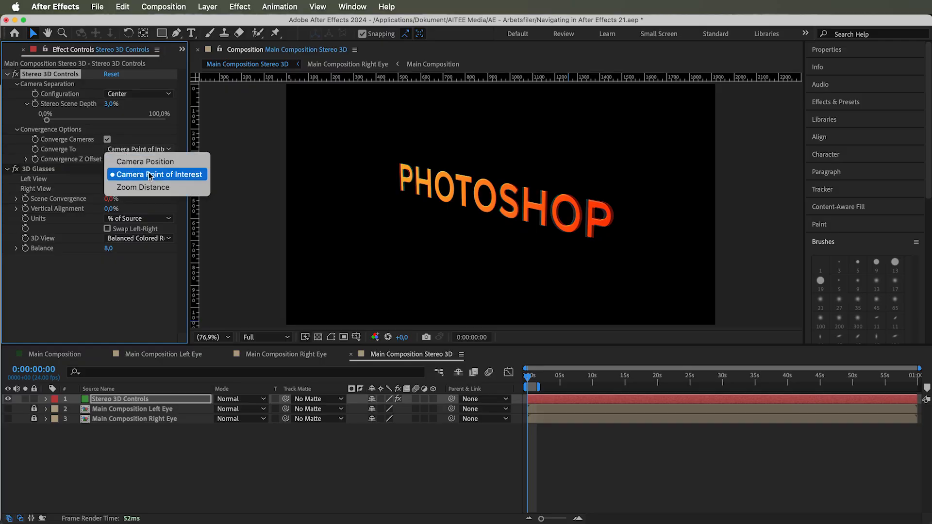
click(149, 176)
click(147, 150)
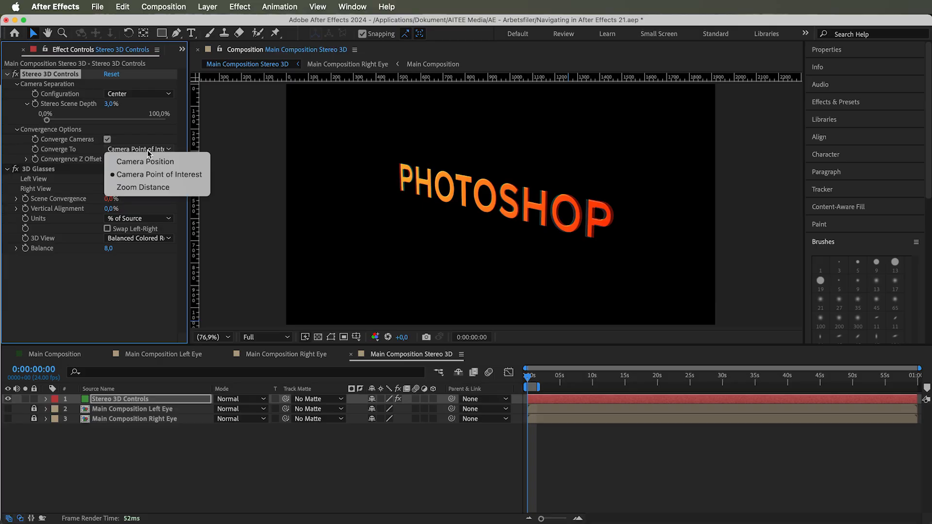
click(143, 162)
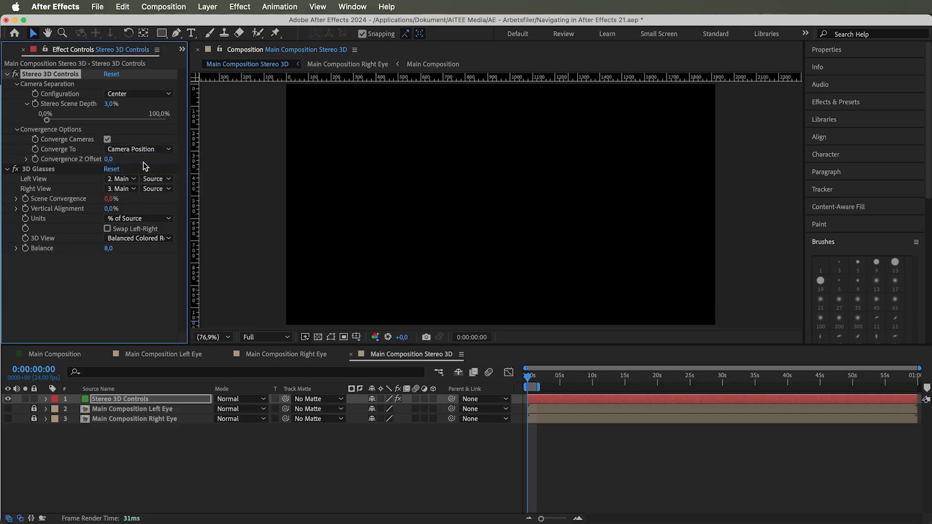
click(144, 150)
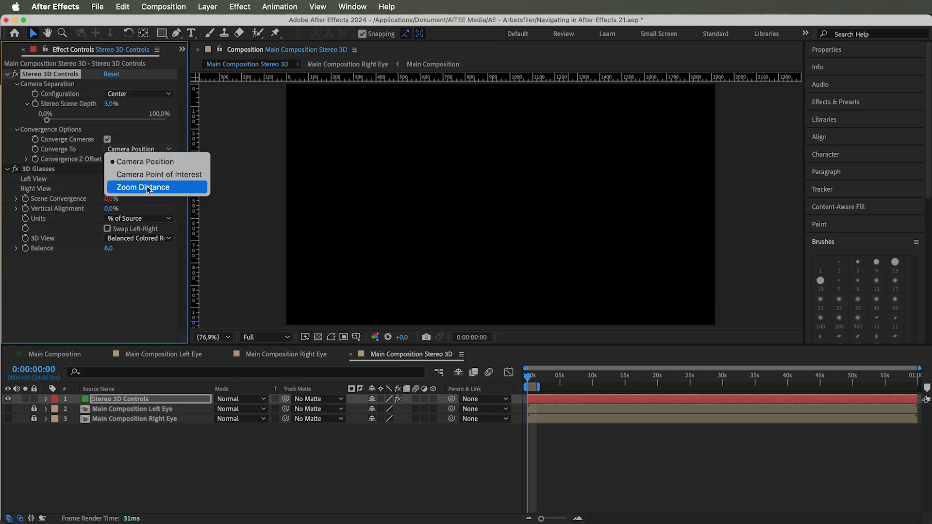
click(146, 186)
click(137, 148)
click(146, 175)
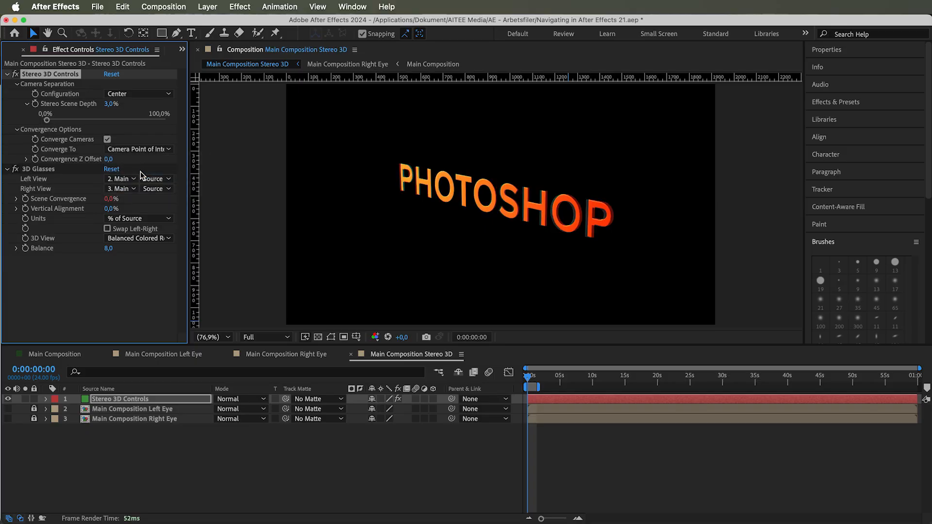
Scrub the Convergence Z Offset, undo that change, and collapse Convergence Options.
drag(105, 159, 274, 156)
key(super+z)
click(17, 130)
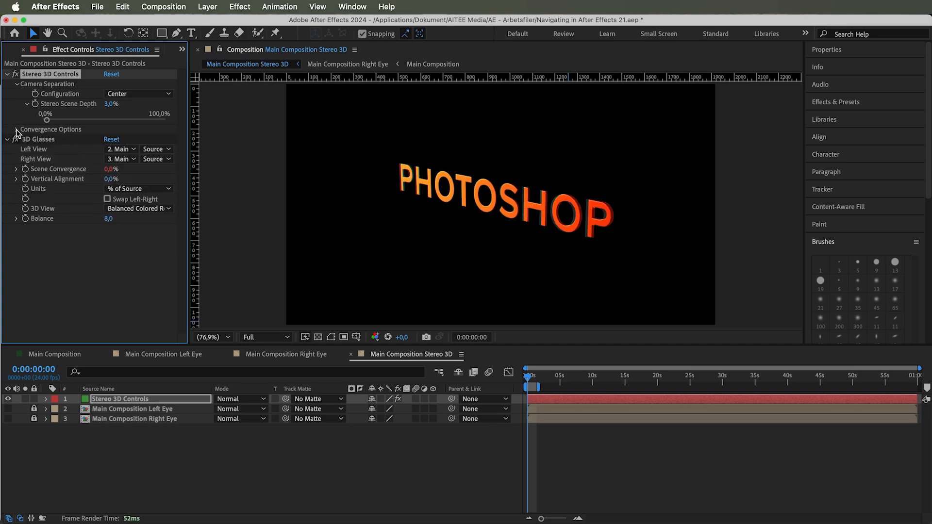
Collapse Camera Separation and set both the 3D Glasses Left View and Right View to None.
click(18, 84)
click(29, 104)
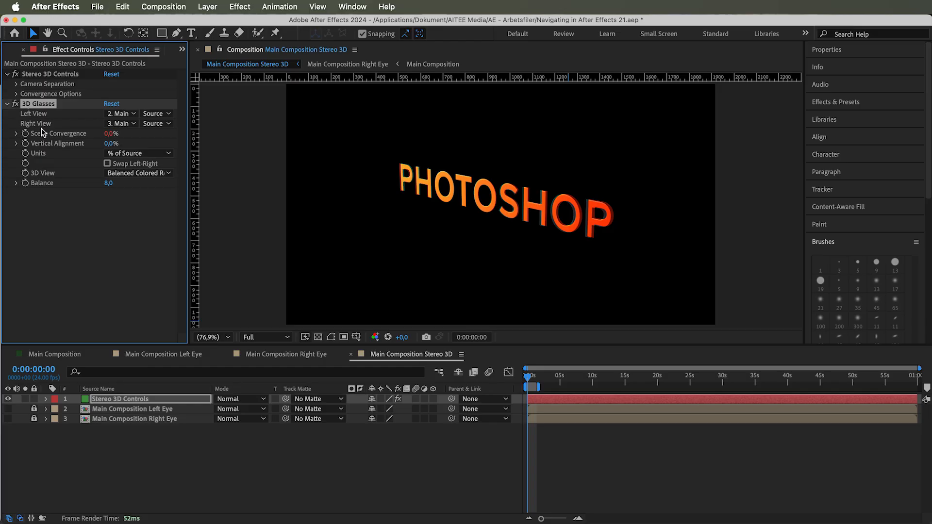
click(111, 116)
click(125, 125)
click(125, 124)
click(126, 136)
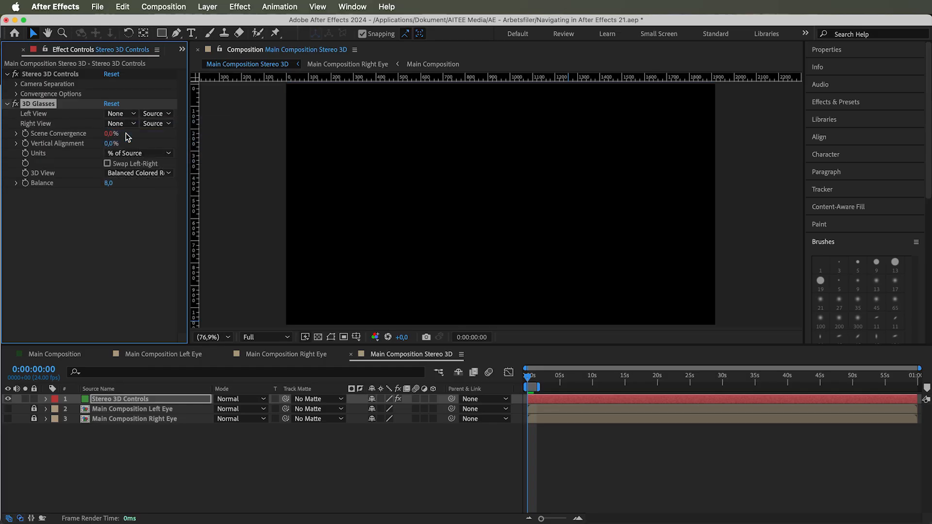
Set both Left View and Right View to the Stereo 3D Controls layer.
click(124, 112)
click(141, 146)
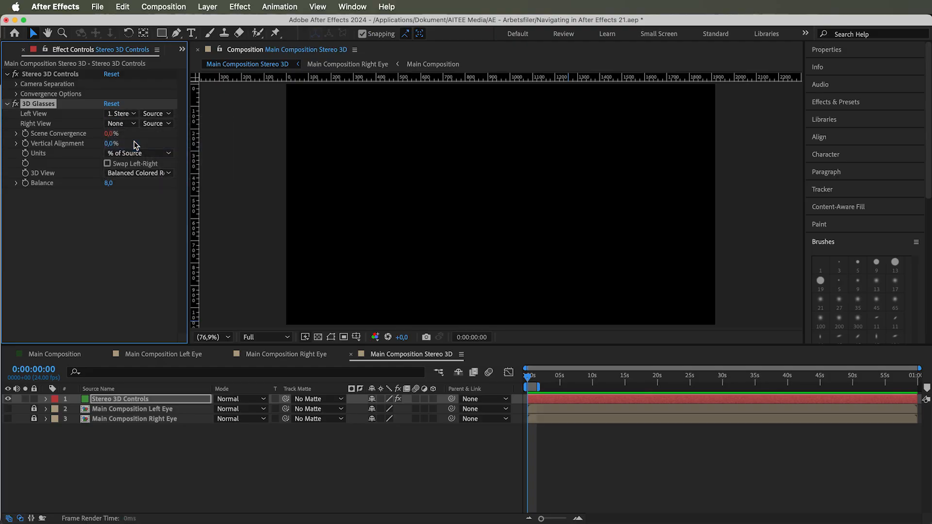
click(129, 125)
click(140, 155)
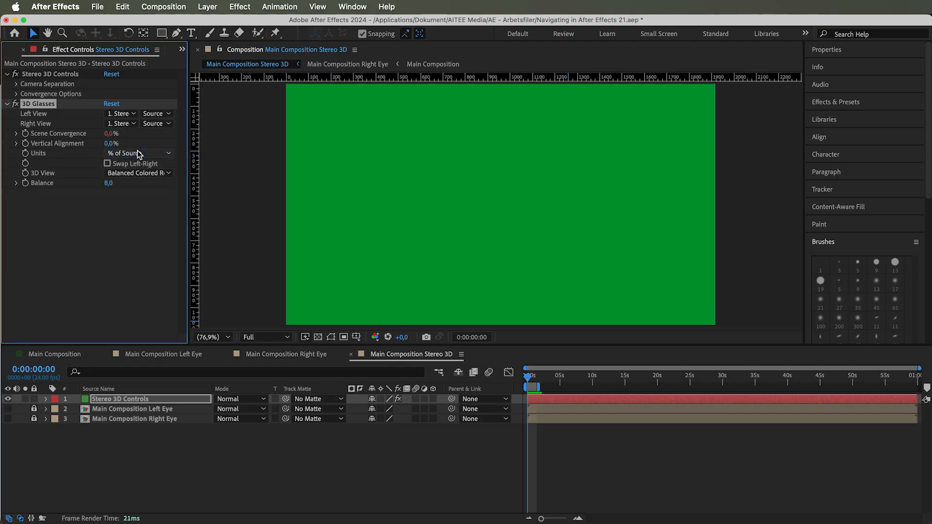
Set Left View to Main Composition Left Eye and Right View to Main Composition Right Eye.
click(130, 116)
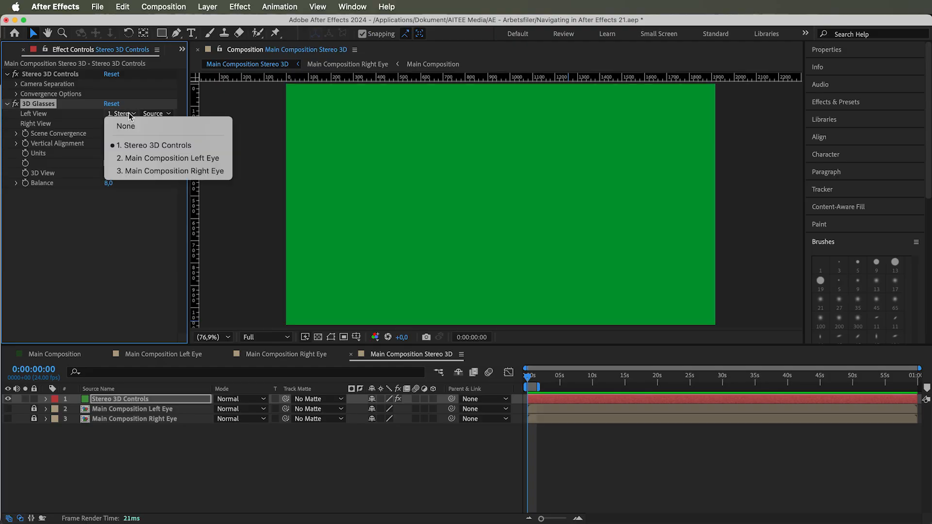
click(146, 158)
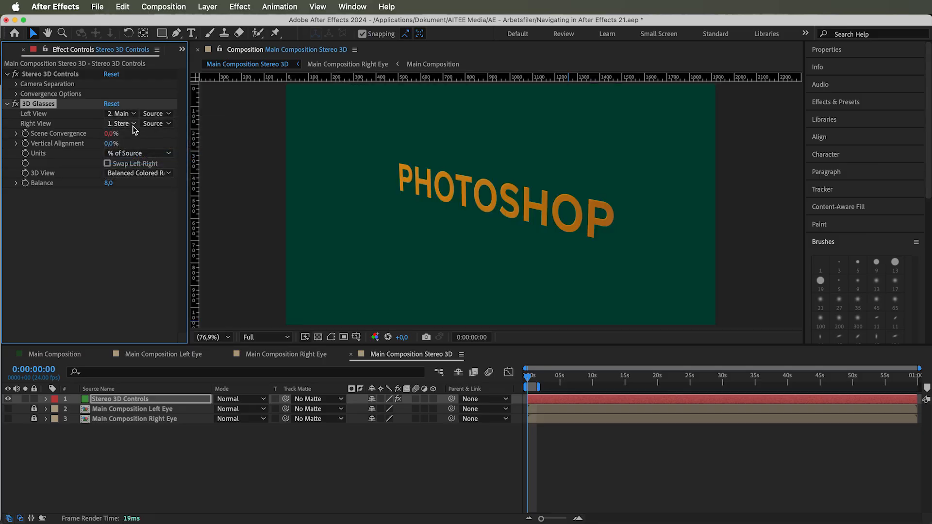
click(132, 123)
click(147, 180)
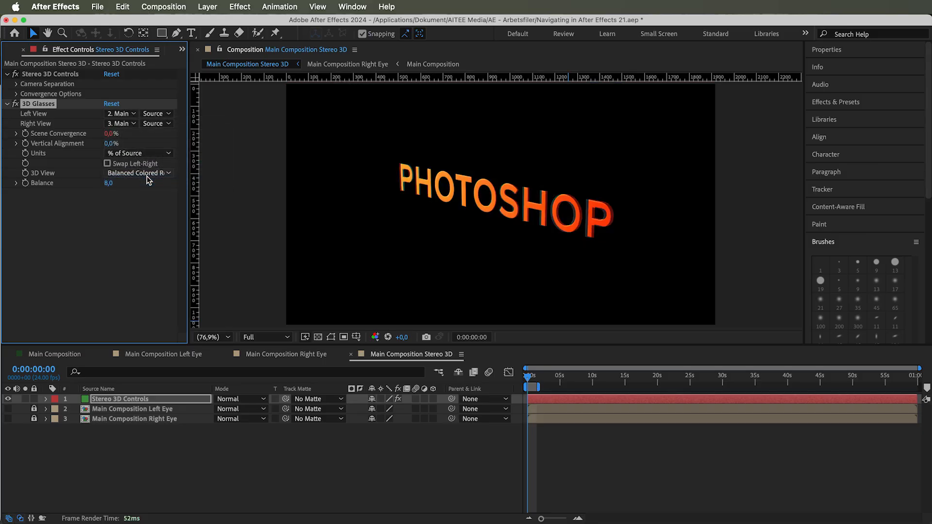
Set the source type for both Left View and Right View to Masks.
click(156, 113)
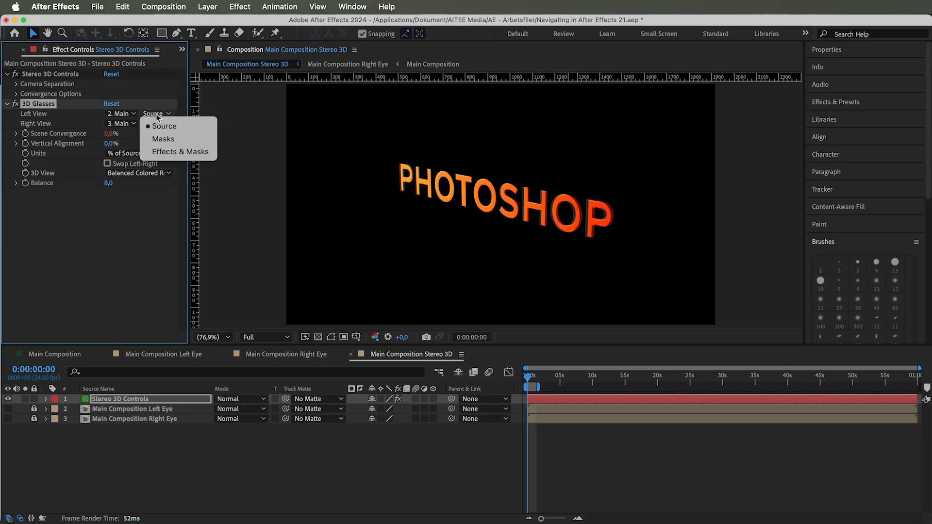
click(162, 140)
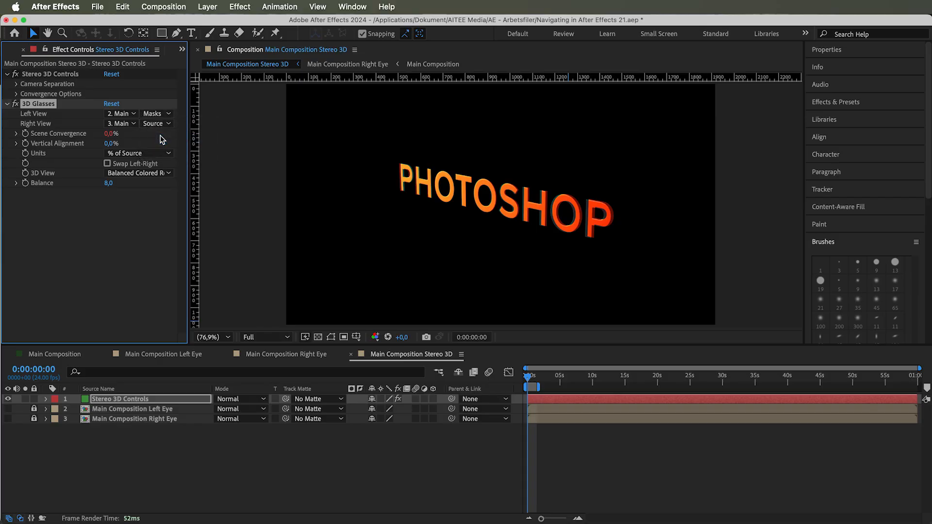
click(160, 127)
click(164, 149)
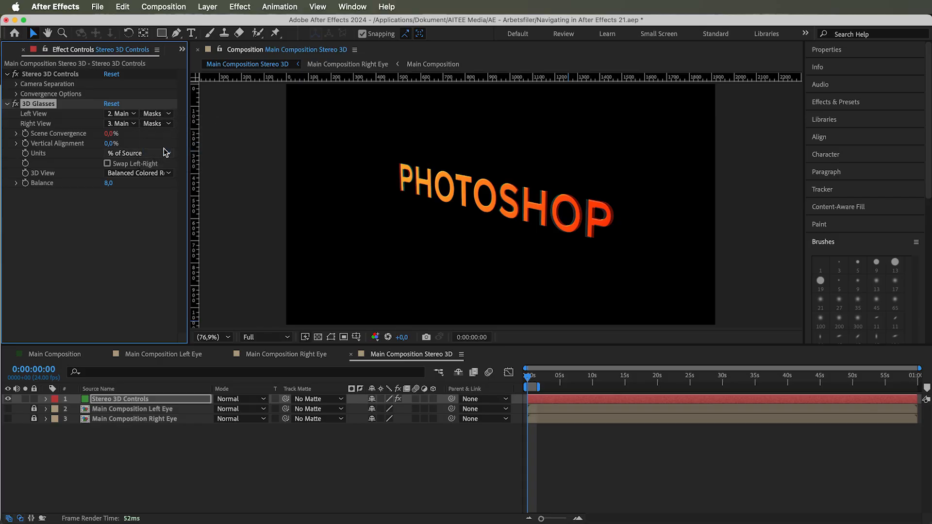
Set the source type for both Left View and Right View to Effects & Masks.
click(156, 114)
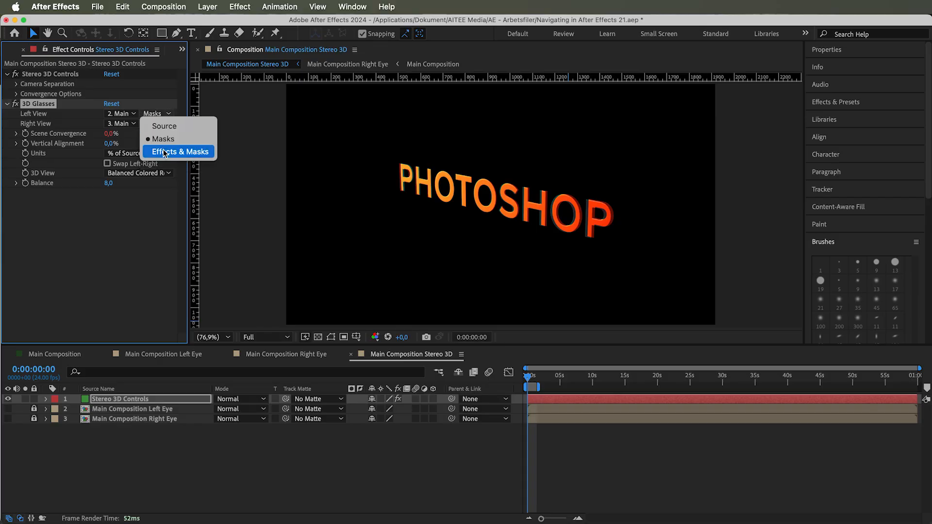
click(165, 152)
click(161, 129)
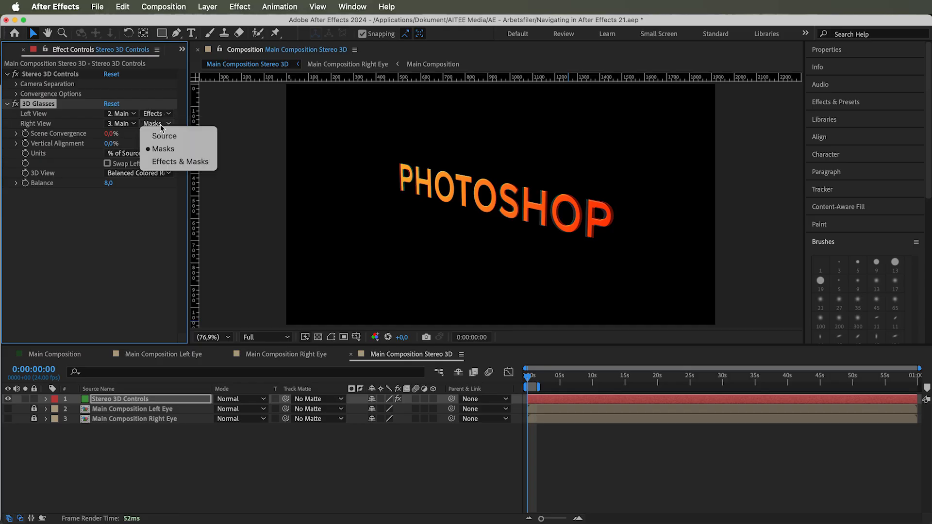
click(166, 162)
Set the source type for both Left View and Right View back to Source.
click(161, 115)
click(160, 125)
click(159, 124)
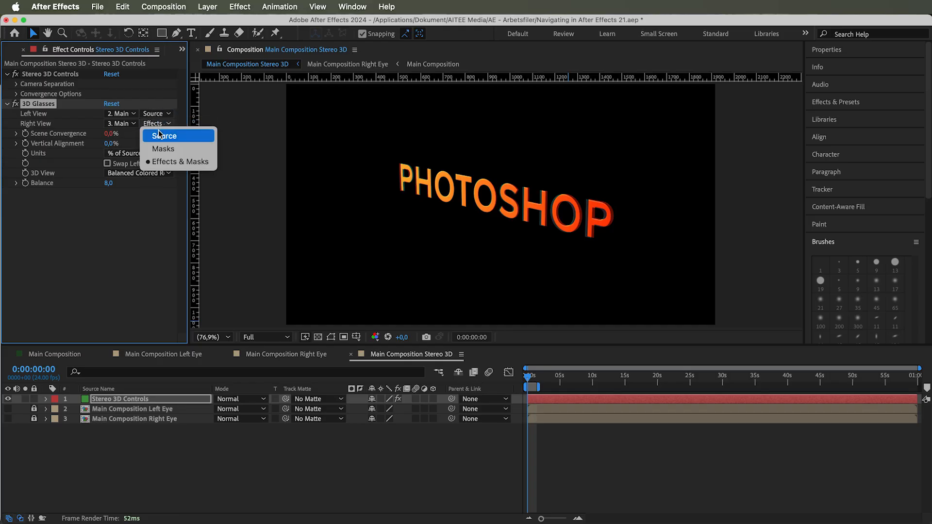
click(159, 136)
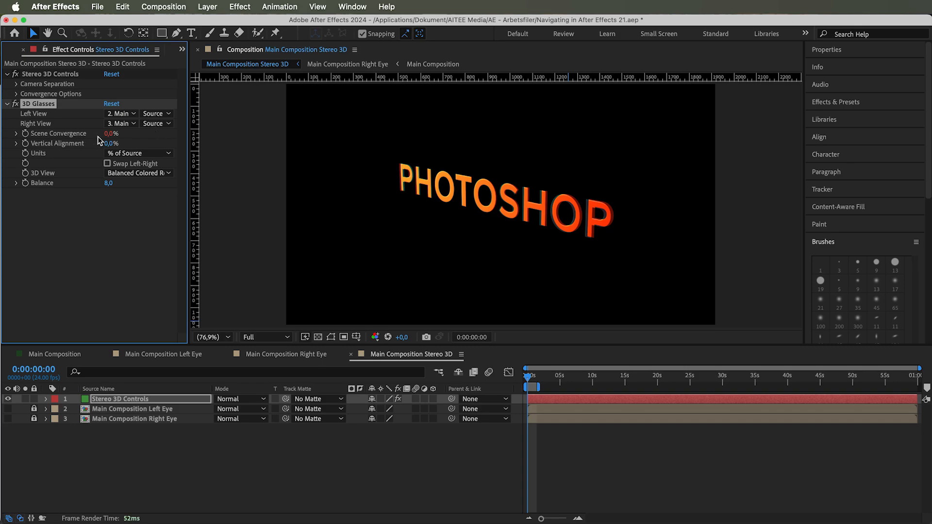
Expand Scene Convergence and inspect its linked expression in the timeline.
mouse_move(105, 134)
mouse_down()
mouse_move(89, 144)
mouse_move(111, 151)
mouse_up()
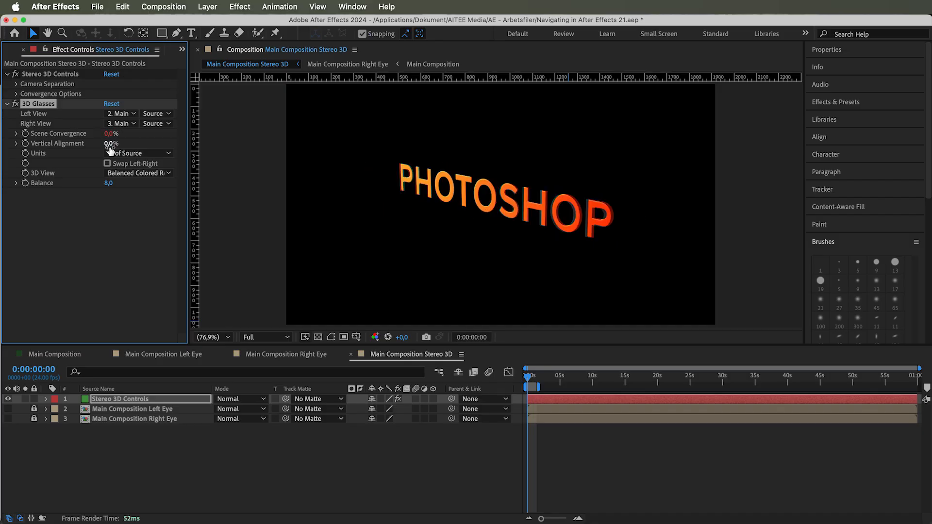
click(17, 134)
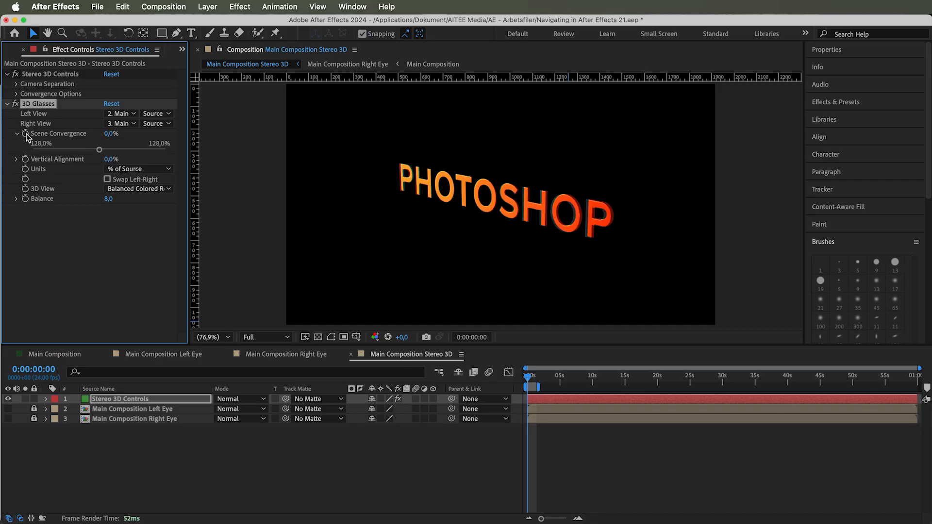
alt+click(26, 134)
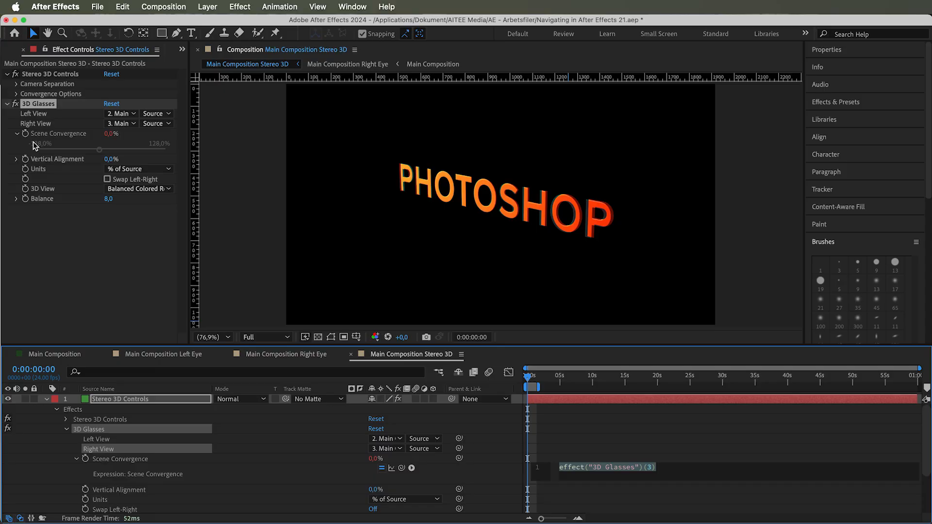
click(33, 141)
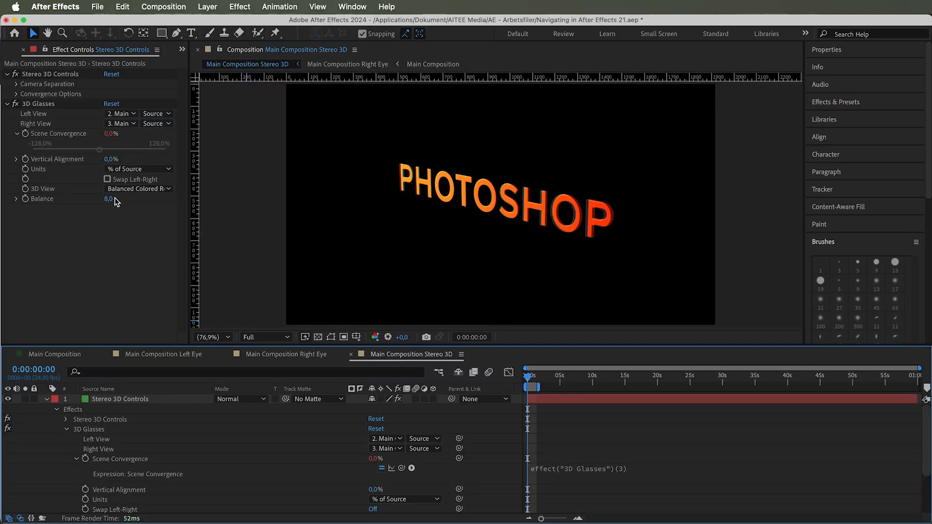
Try scrubbing Vertical Alignment and switching Units to Pixels, leaving Units at % of Source.
click(52, 160)
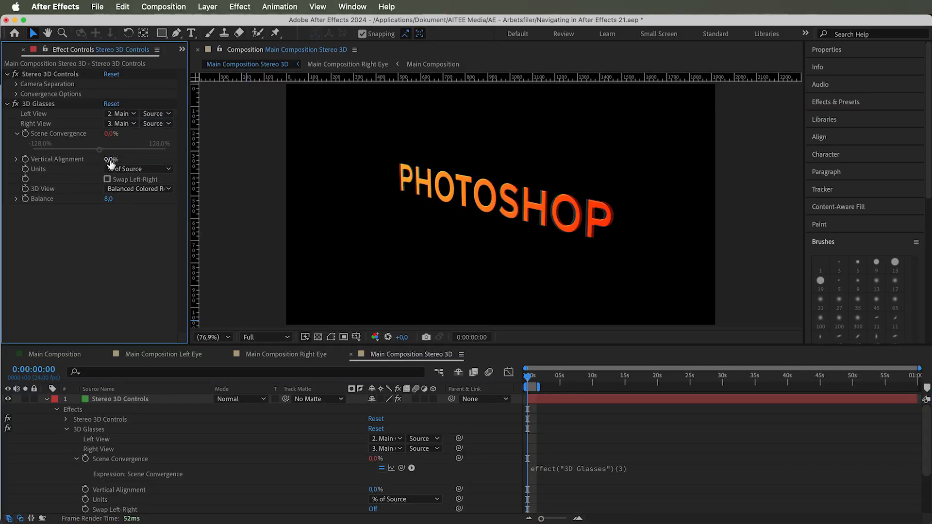
mouse_move(111, 160)
mouse_down()
mouse_move(100, 165)
mouse_move(133, 167)
mouse_move(99, 168)
mouse_move(126, 172)
mouse_move(116, 173)
mouse_up()
click(112, 171)
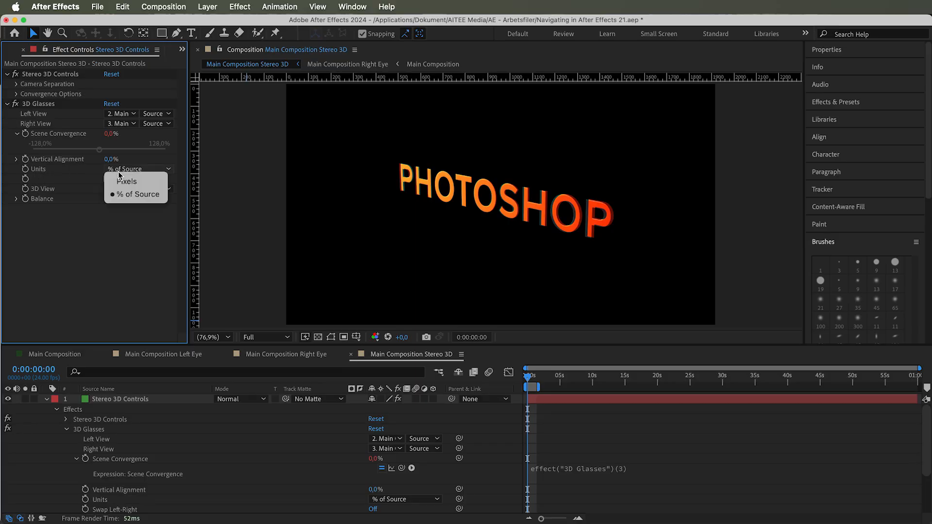
click(137, 194)
click(132, 169)
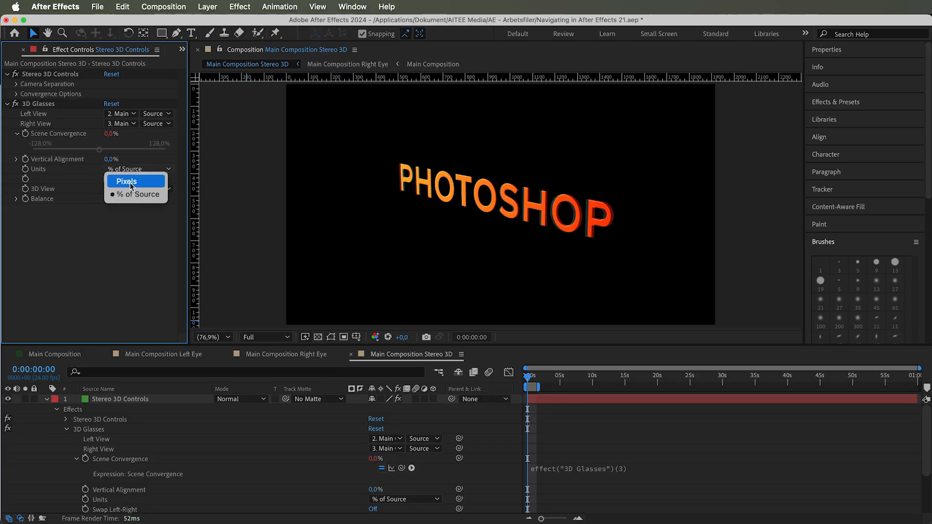
click(130, 185)
click(132, 169)
click(134, 194)
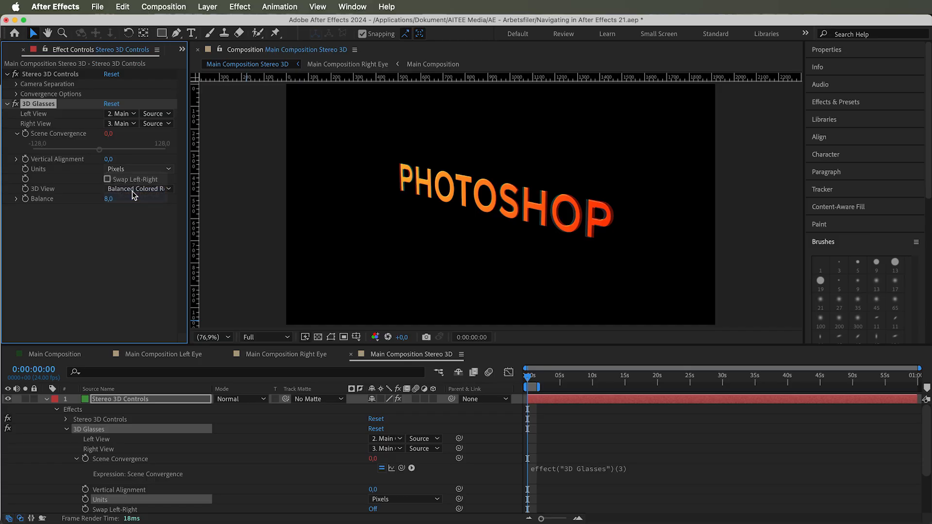
Turn on Swap Left-Right and move the time indicator to 0:00:01:04.
click(107, 179)
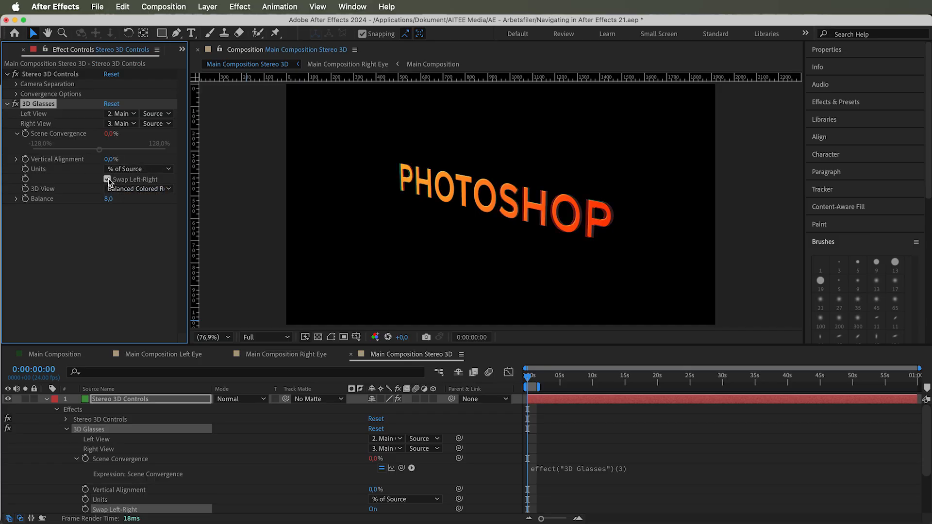
drag(528, 378, 535, 378)
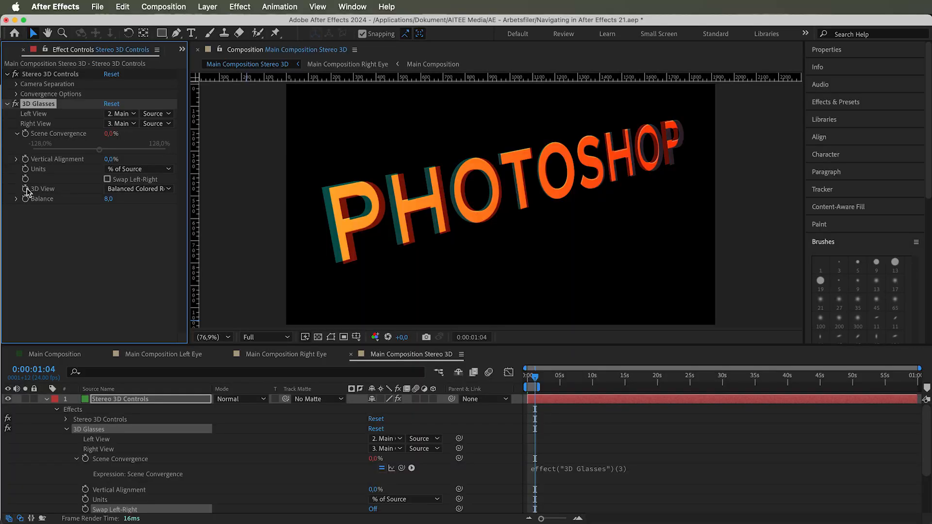
Choose Balanced Colored Red Blue as the 3D View mode.
click(132, 190)
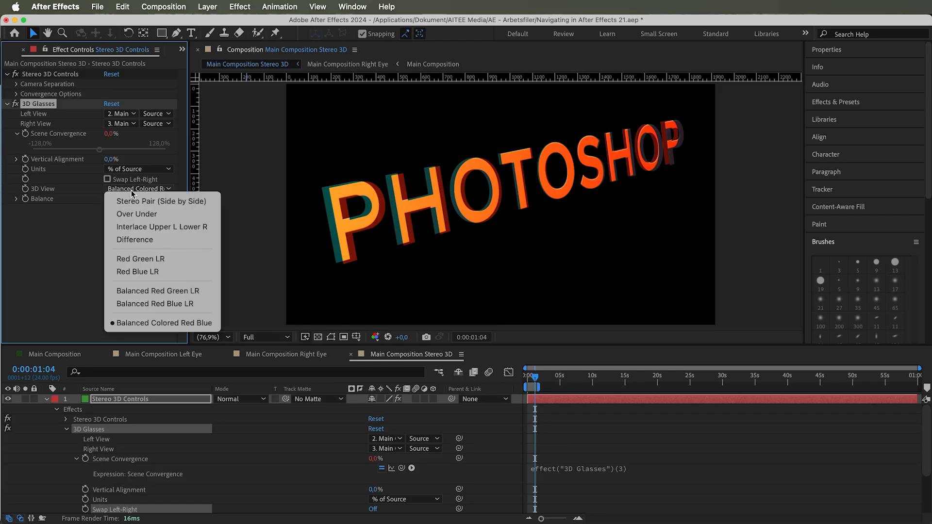
click(162, 324)
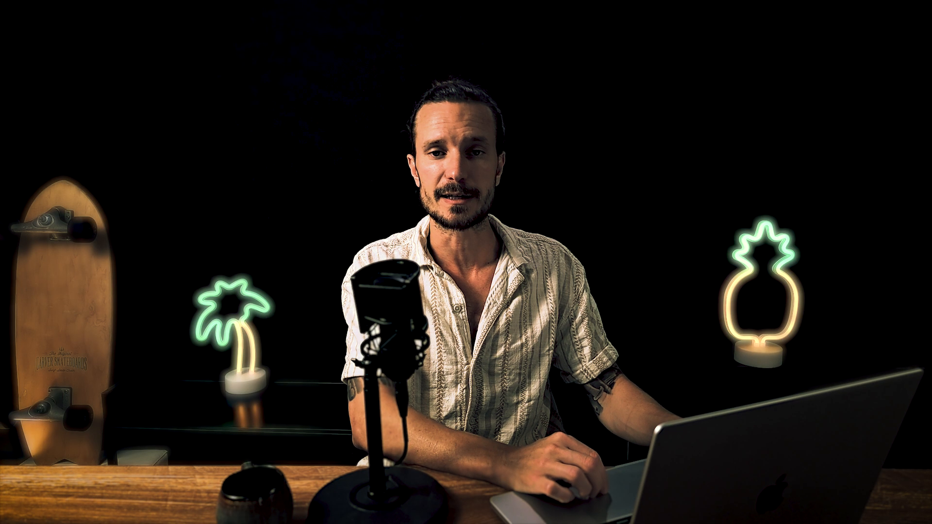